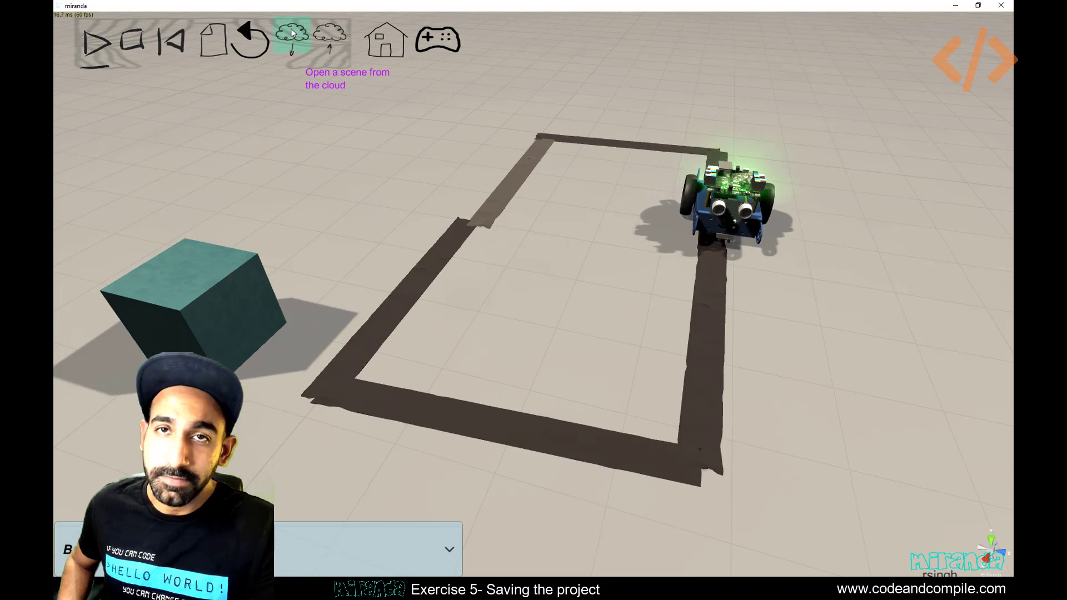
# Save the scene to the cloud, overwriting CodeAndCompileLineFollowing.
pyautogui.click(328, 40)
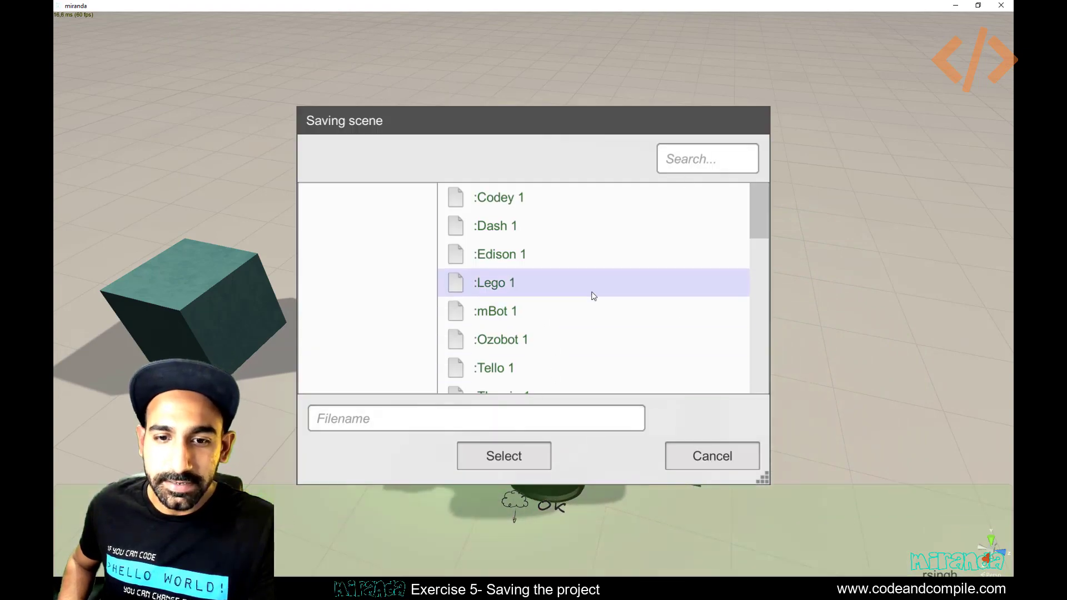
pyautogui.scroll(-3, 594, 296)
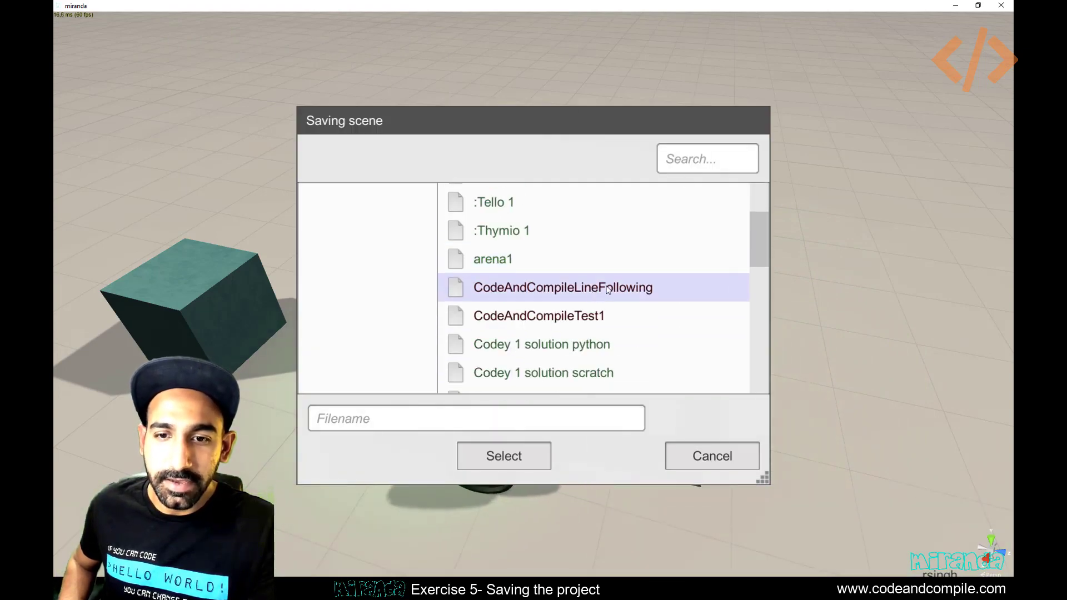
pyautogui.click(548, 296)
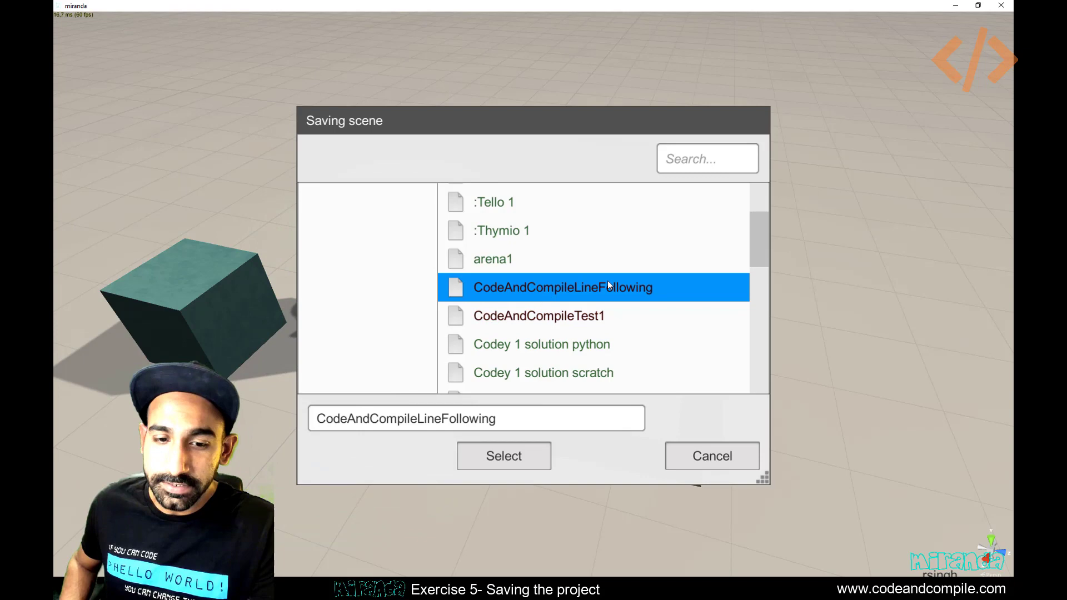
pyautogui.click(504, 456)
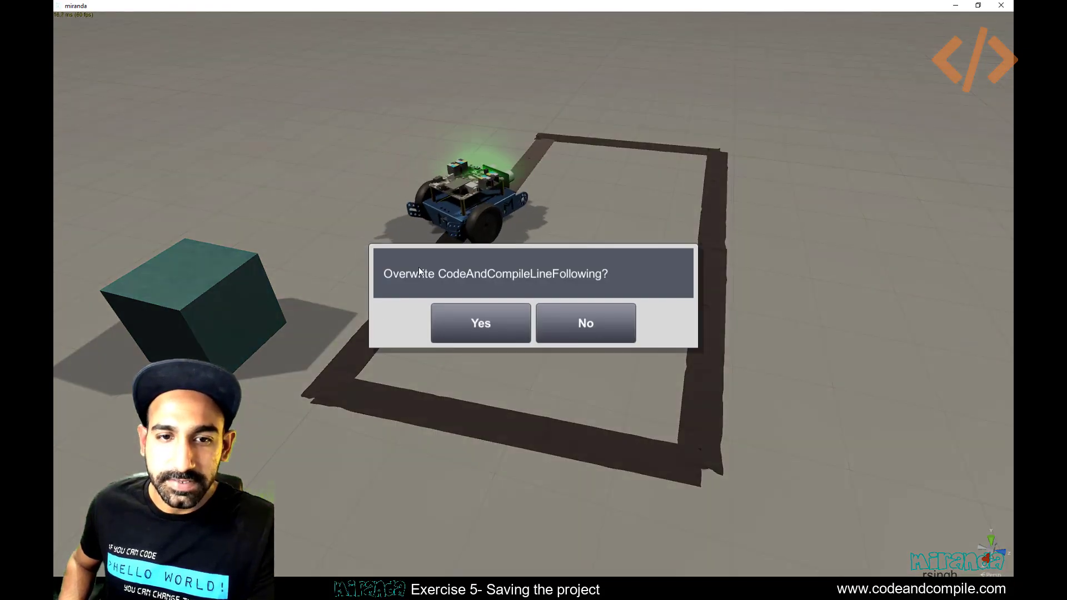
pyautogui.click(462, 326)
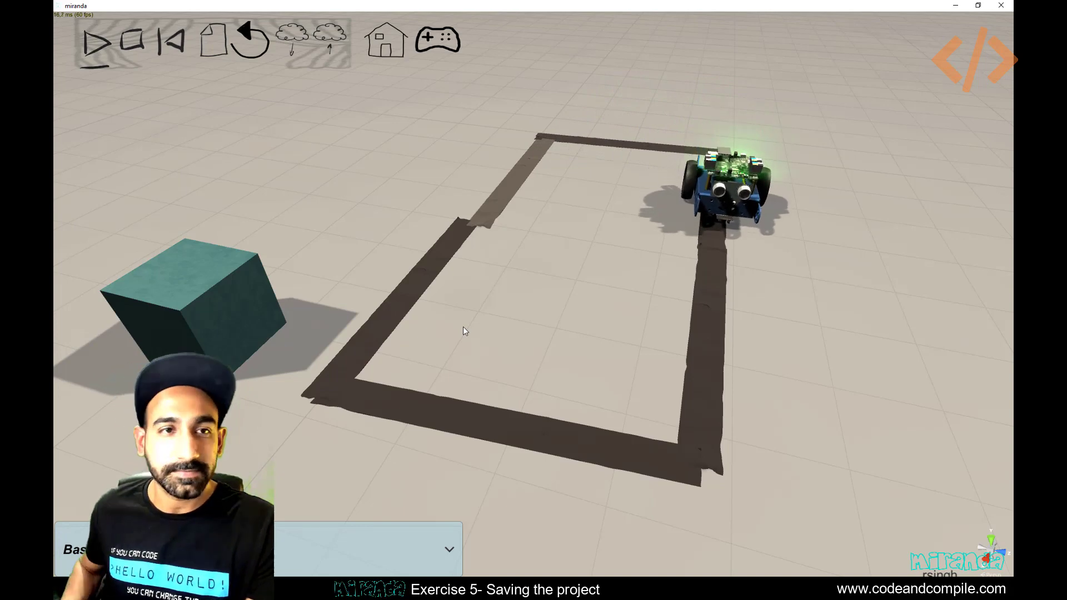
# Save the mBot's program to the cloud, overwriting CodeAndCompileLineFollowing.
pyautogui.click(710, 282)
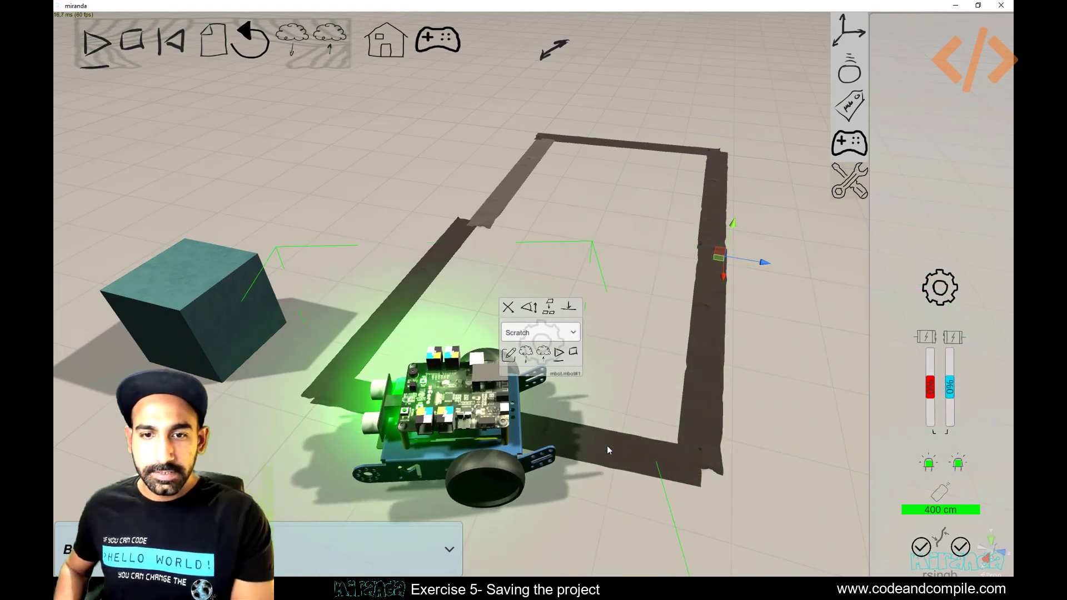
pyautogui.click(544, 356)
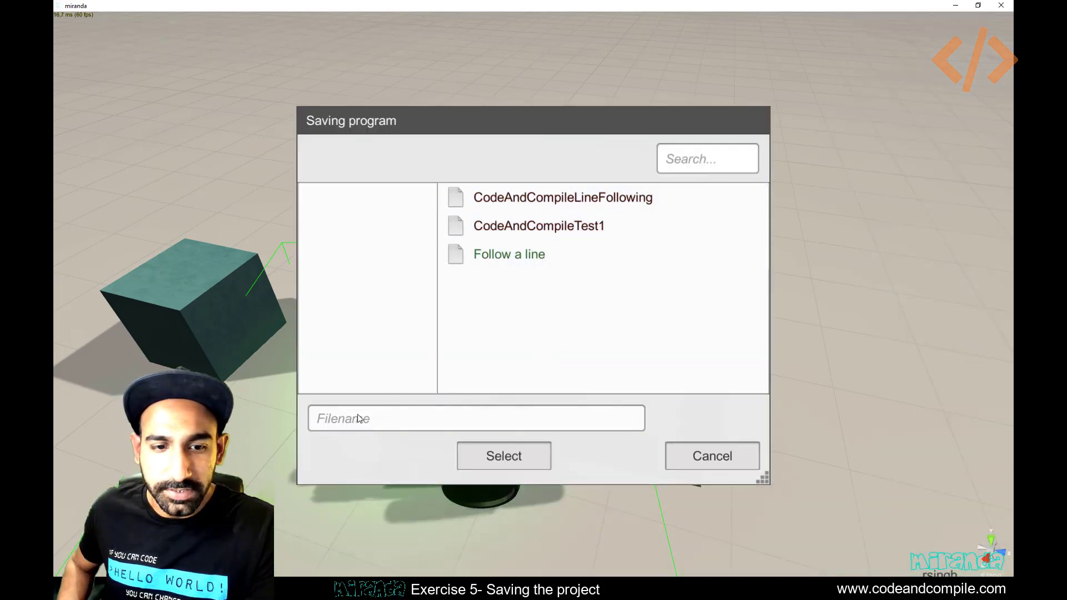
pyautogui.click(555, 204)
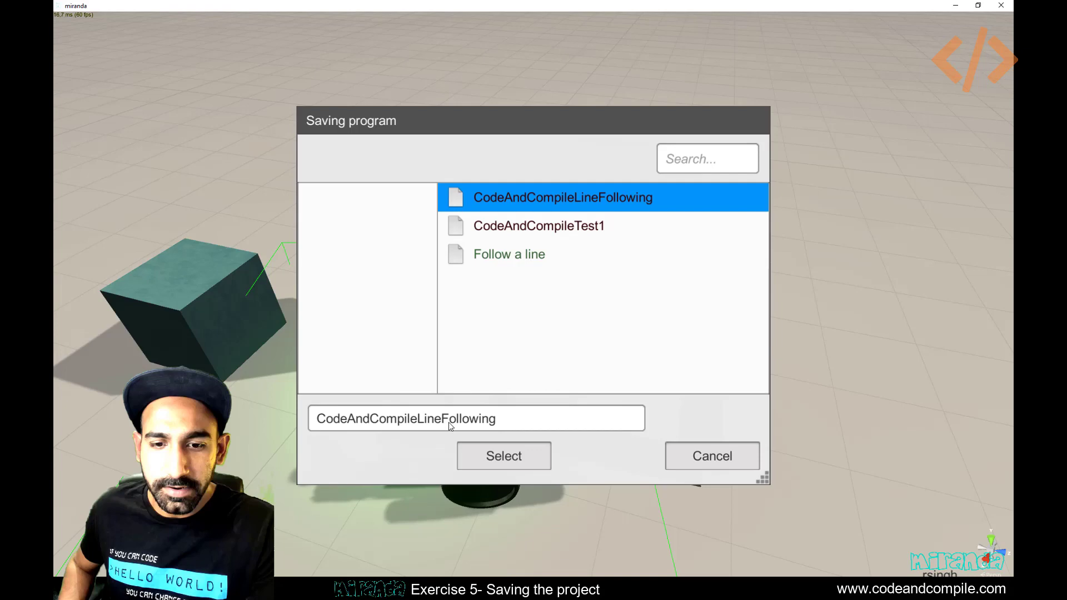
pyautogui.click(513, 458)
pyautogui.click(477, 323)
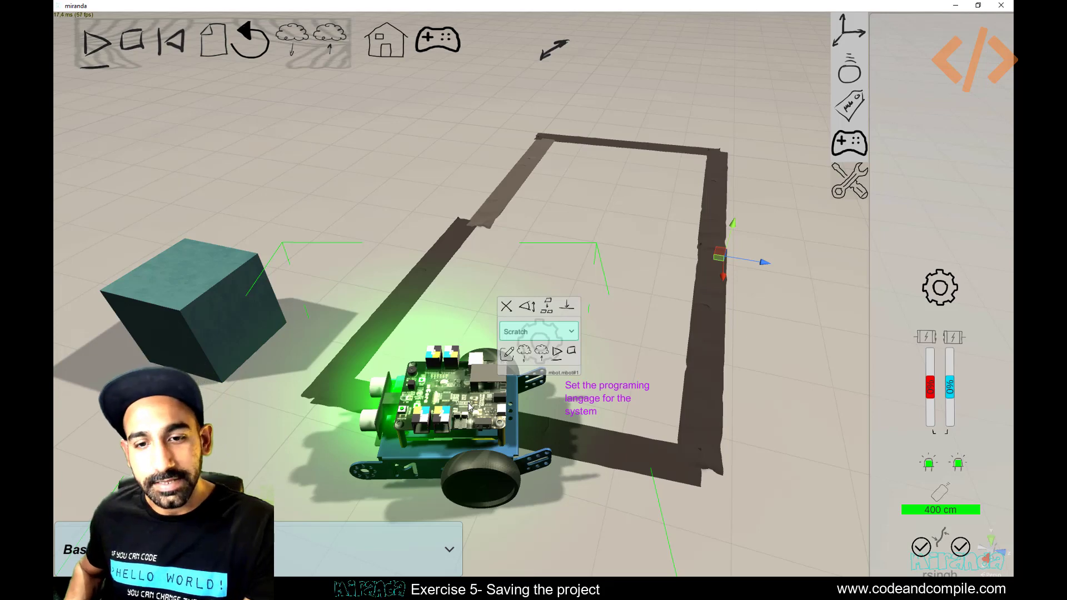
# Return to the start screen and begin a new empty scene.
pyautogui.click(403, 136)
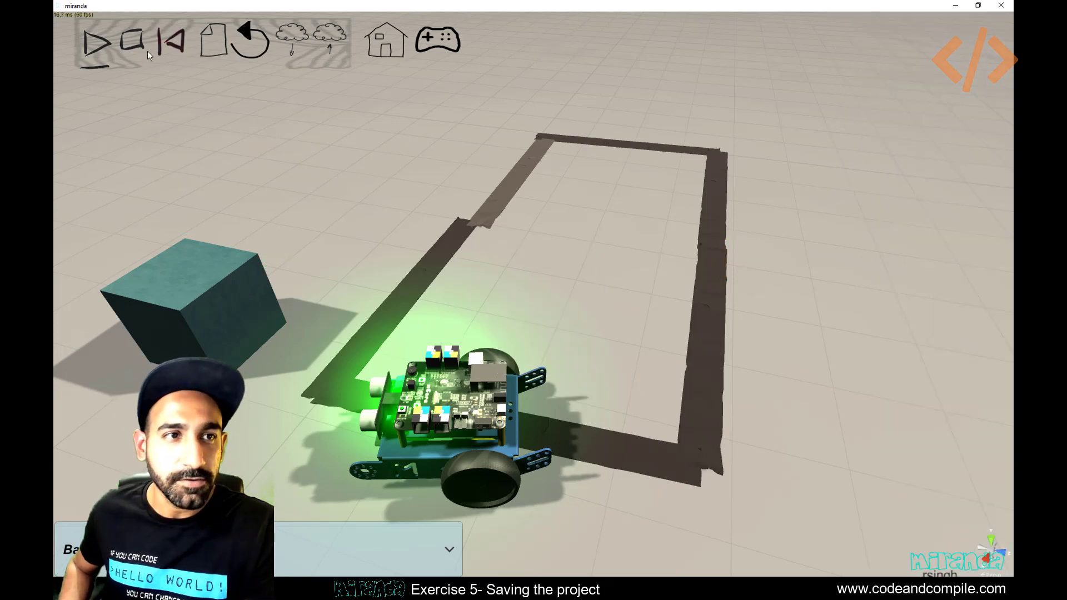
pyautogui.click(382, 51)
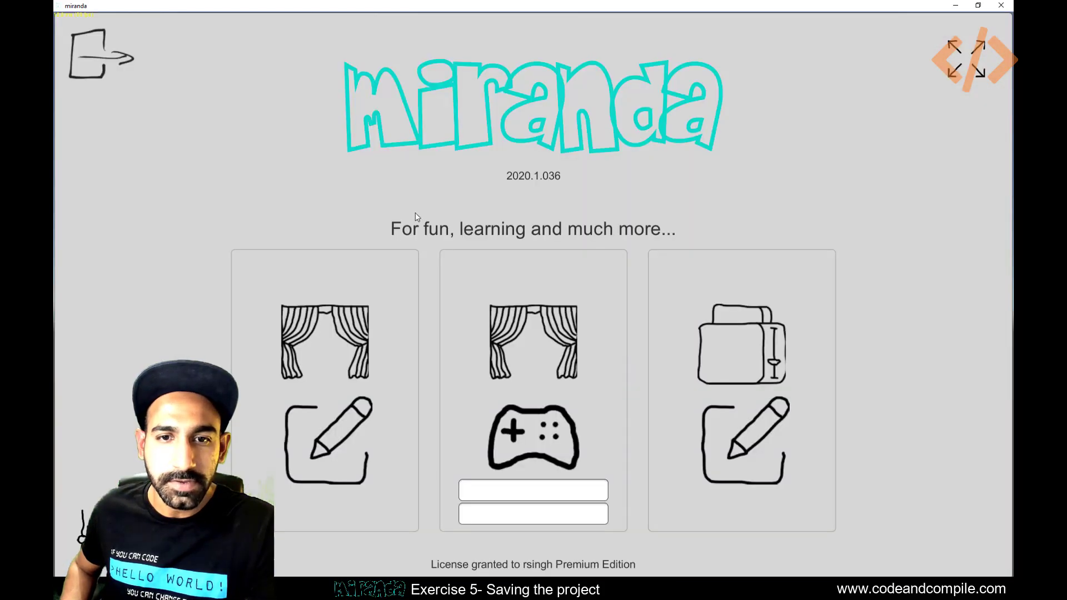
pyautogui.click(329, 352)
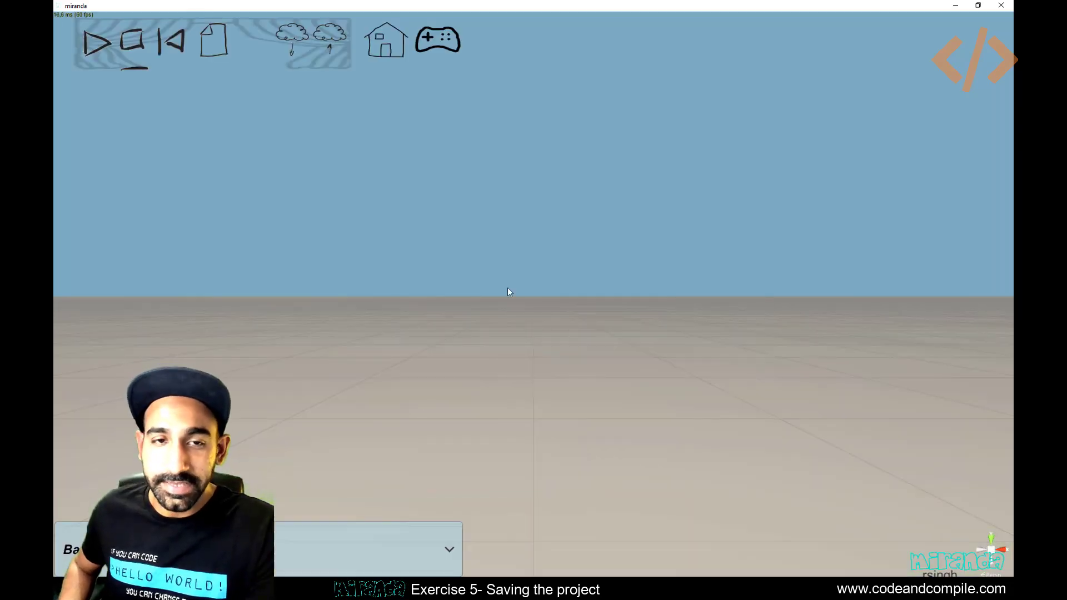
# Load the CodeAndCompileLineFollowing scene from the cloud.
pyautogui.click(299, 37)
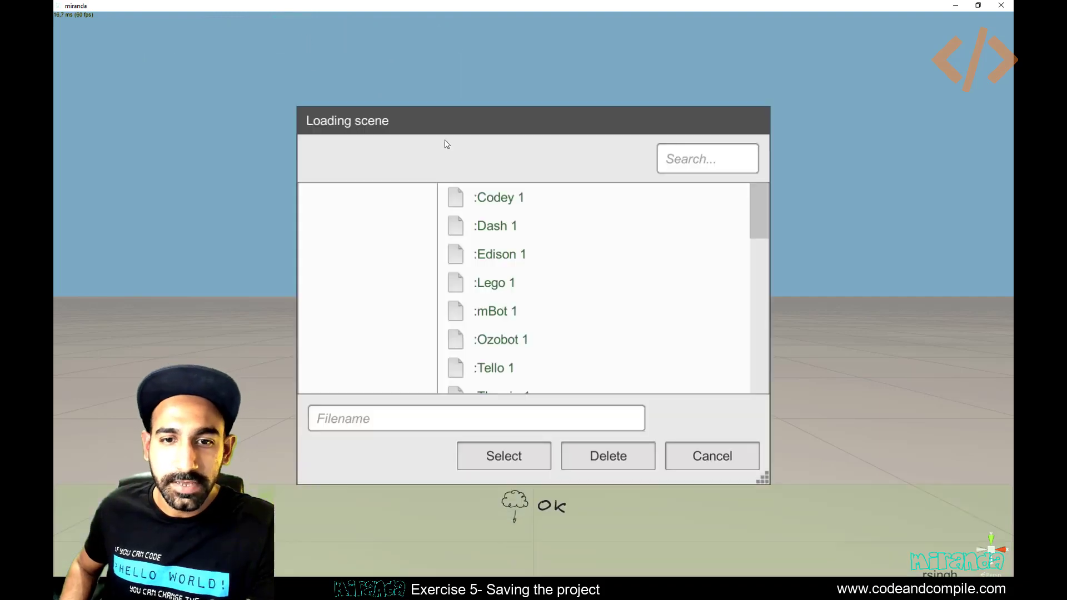
pyautogui.scroll(-3, 615, 329)
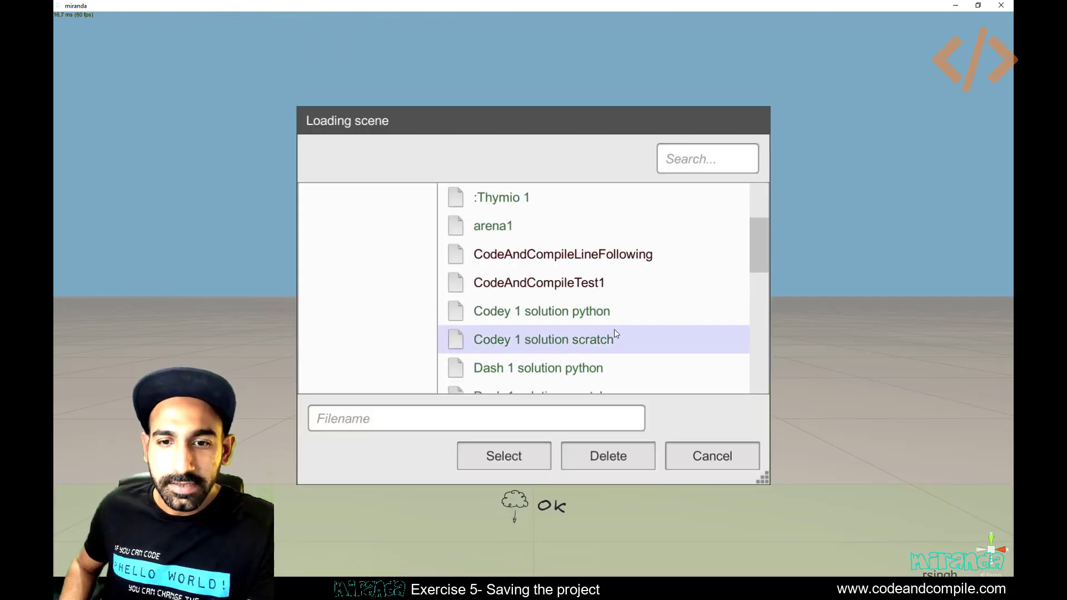
pyautogui.click(592, 264)
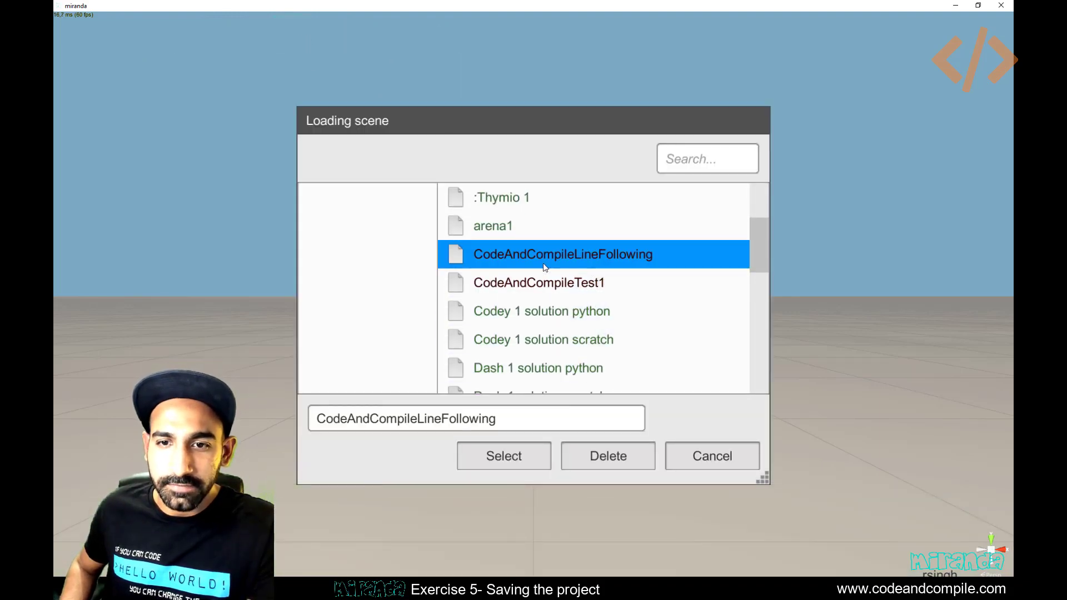
pyautogui.click(515, 455)
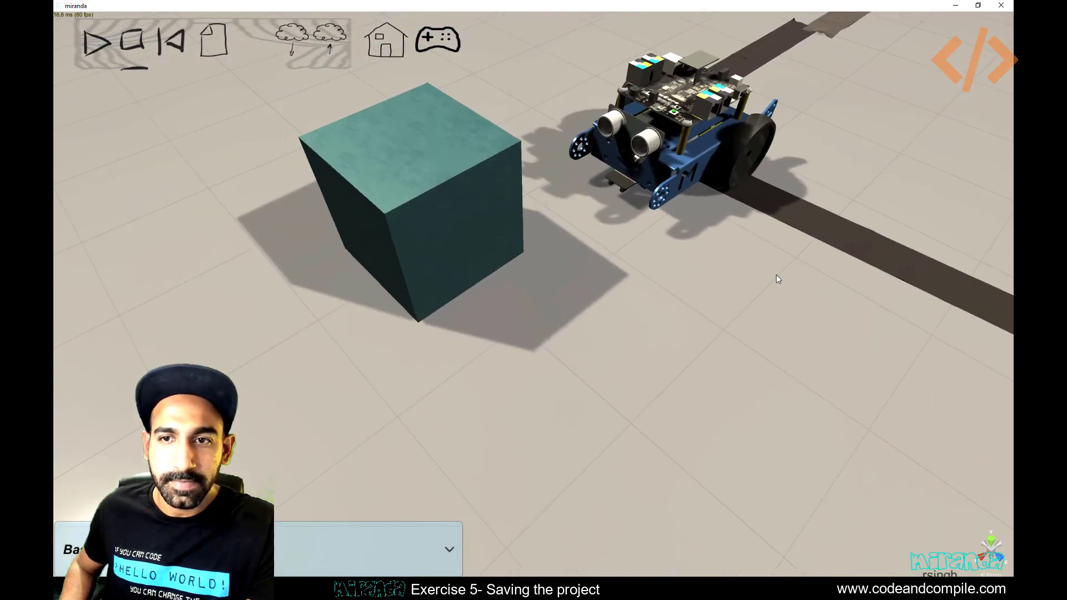
# Run the mBot's reloaded program from its block editor, then stop the simulation.
pyautogui.click(605, 228)
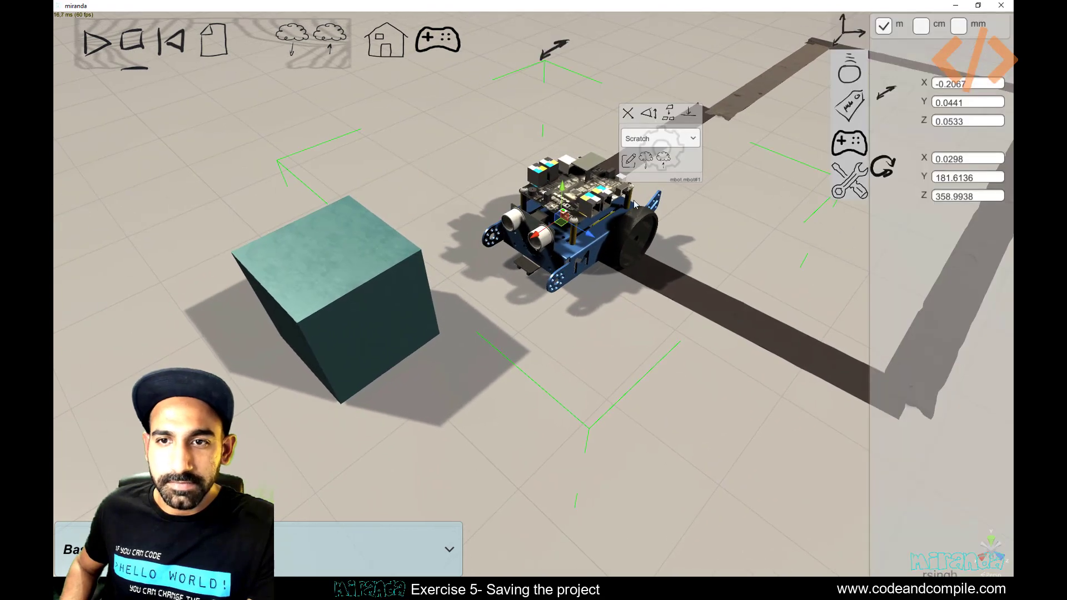
pyautogui.click(628, 162)
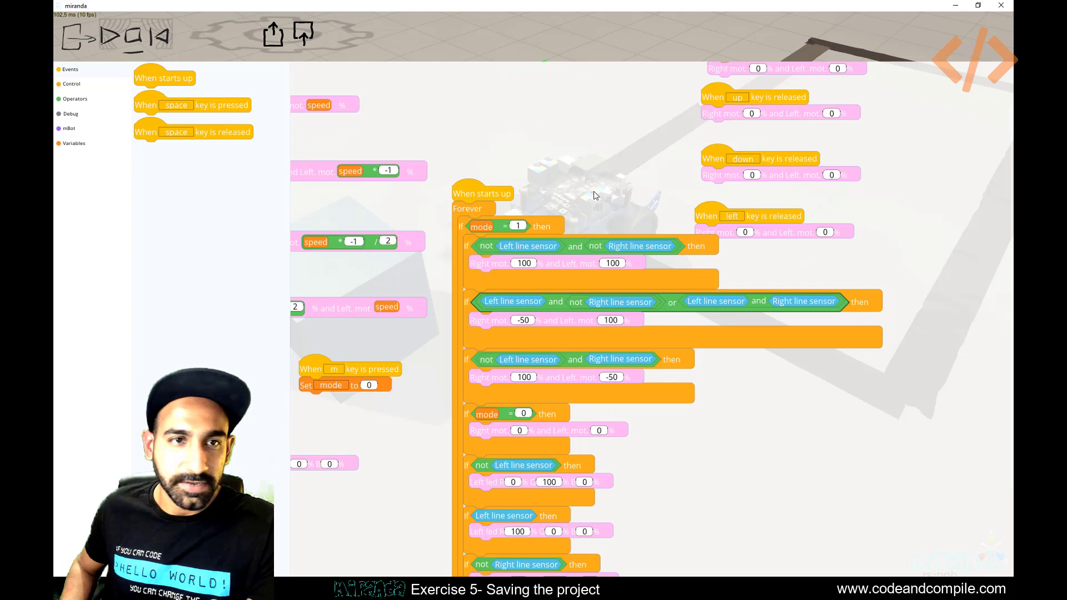
pyautogui.click(108, 39)
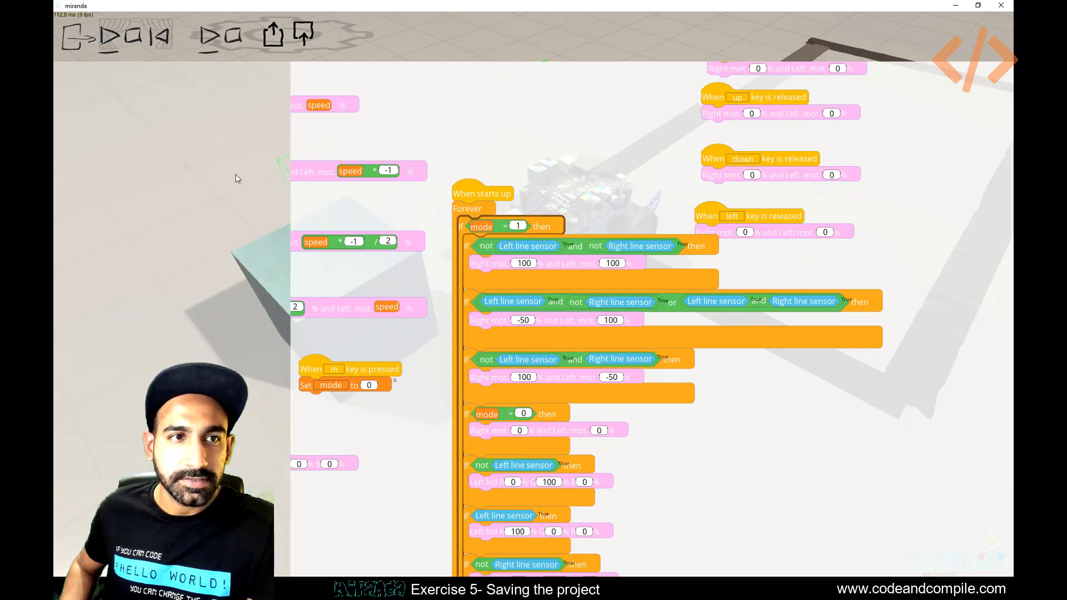
pyautogui.click(79, 35)
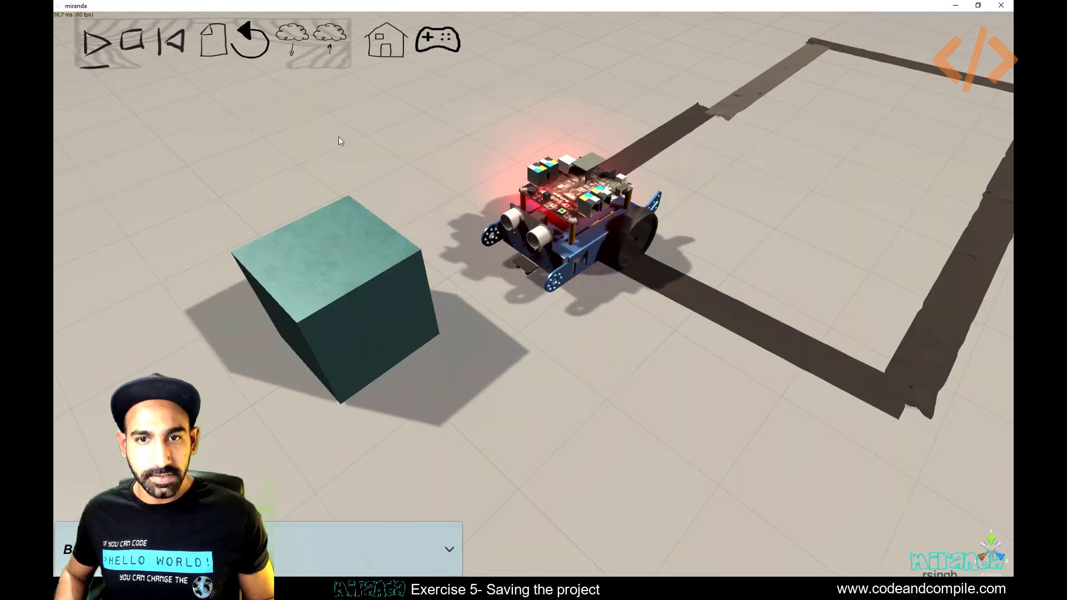
pyautogui.scroll(-5, 701, 272)
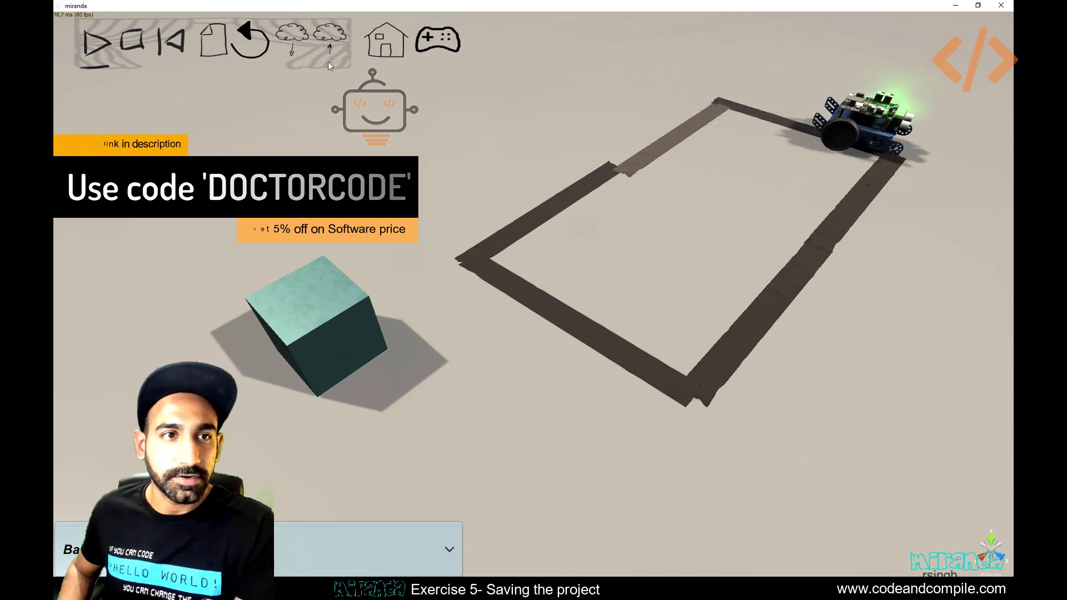
pyautogui.click(138, 47)
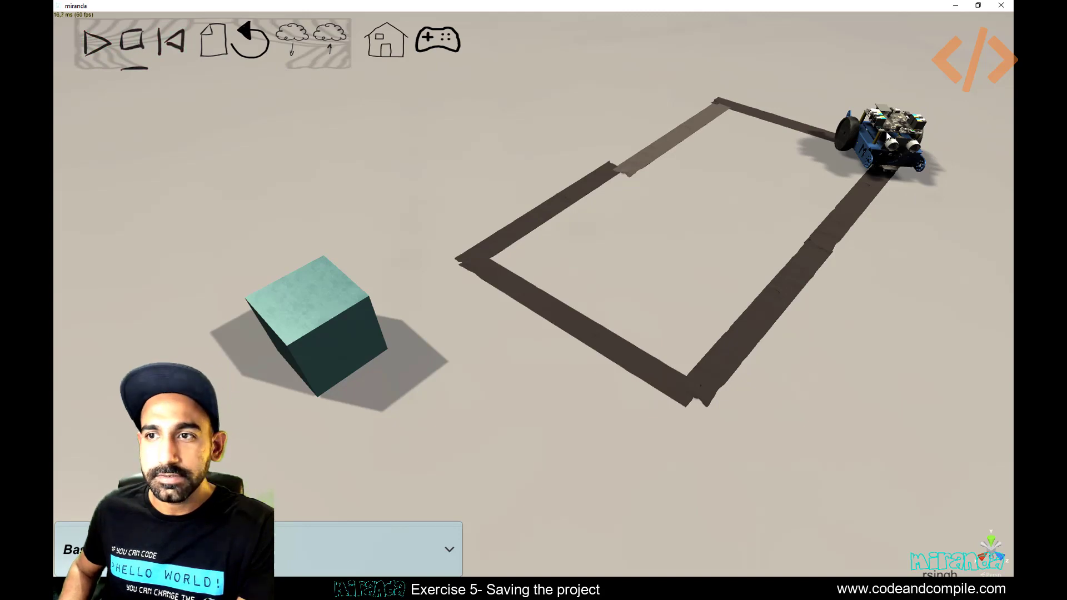
# Export the mBot's block program to LineFollowing.ics in Documents\Miranda.
pyautogui.click(661, 192)
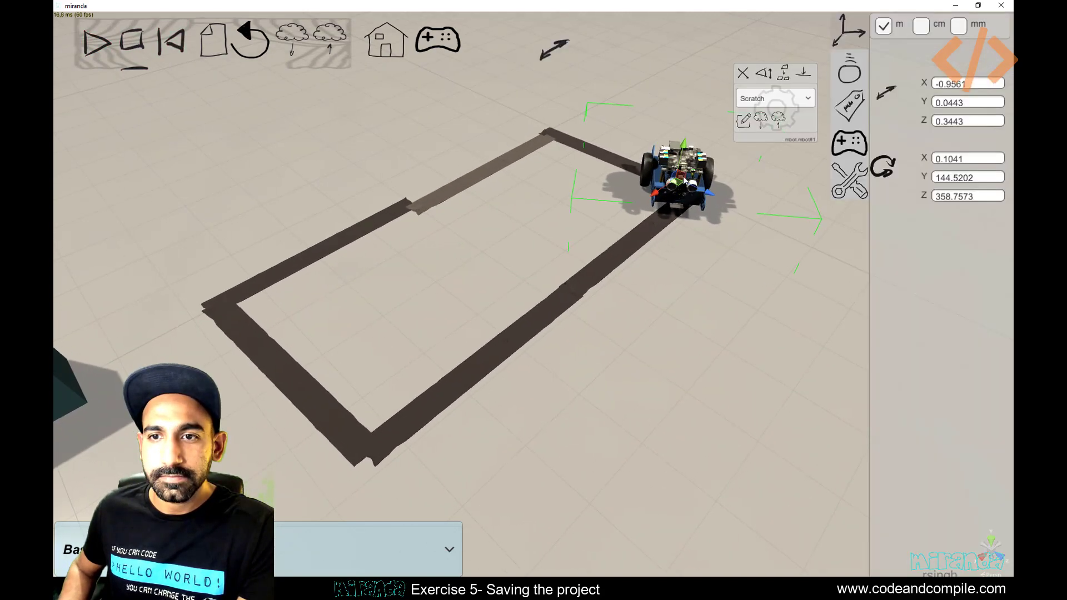
pyautogui.click(745, 121)
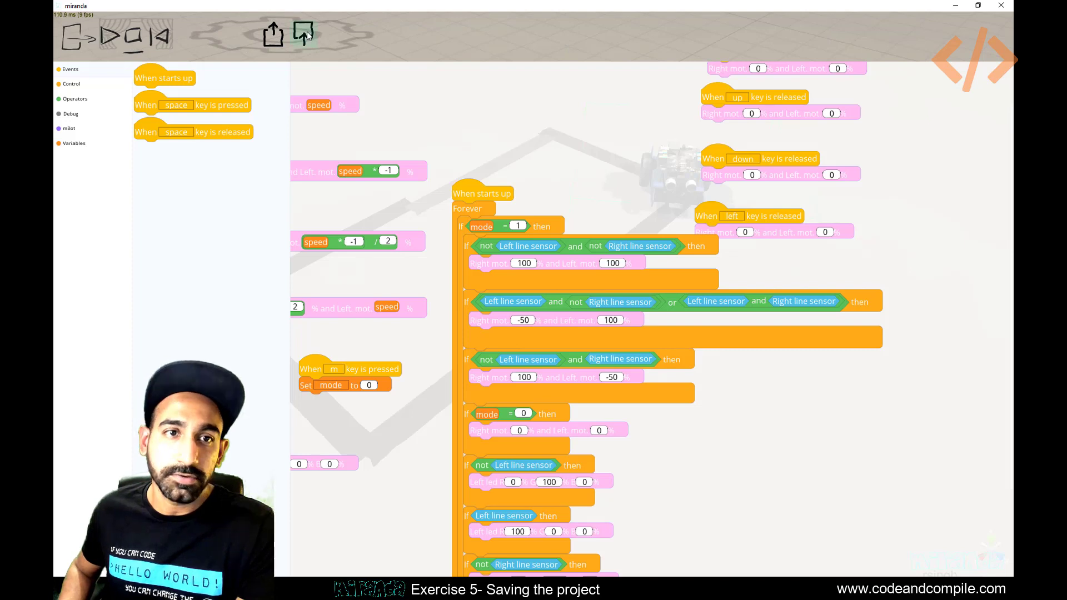
pyautogui.click(267, 39)
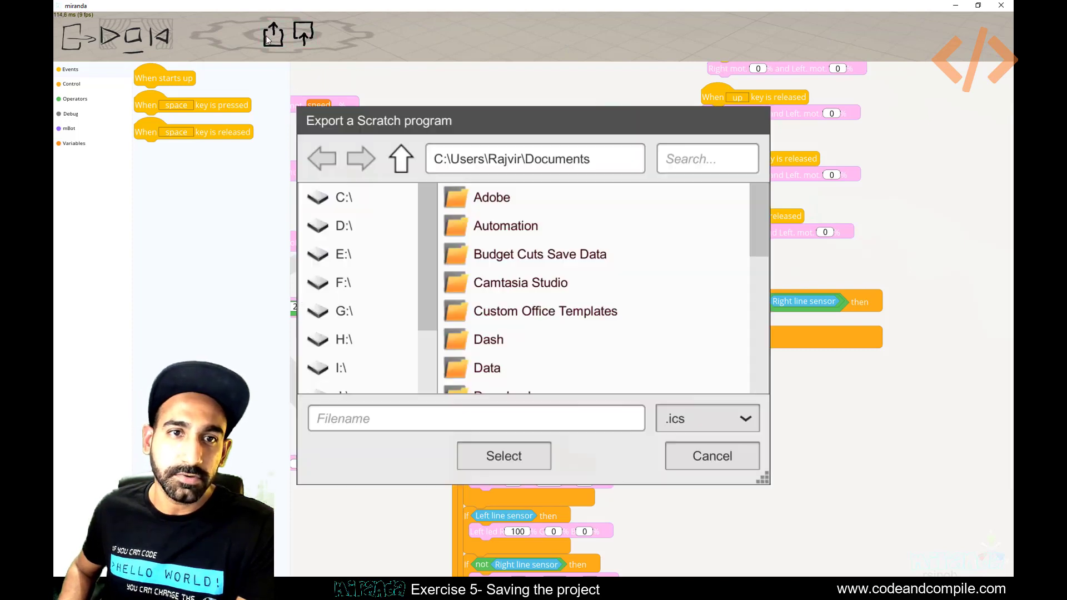
pyautogui.scroll(-3, 583, 278)
pyautogui.scroll(-4, 584, 289)
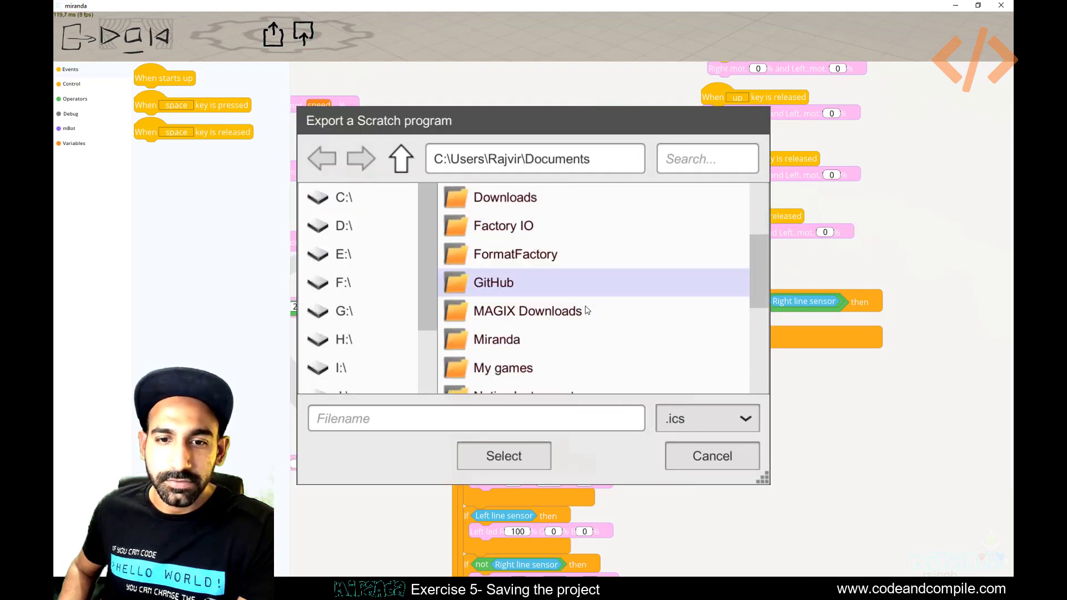
pyautogui.scroll(-2, 534, 295)
pyautogui.doubleClick(507, 273)
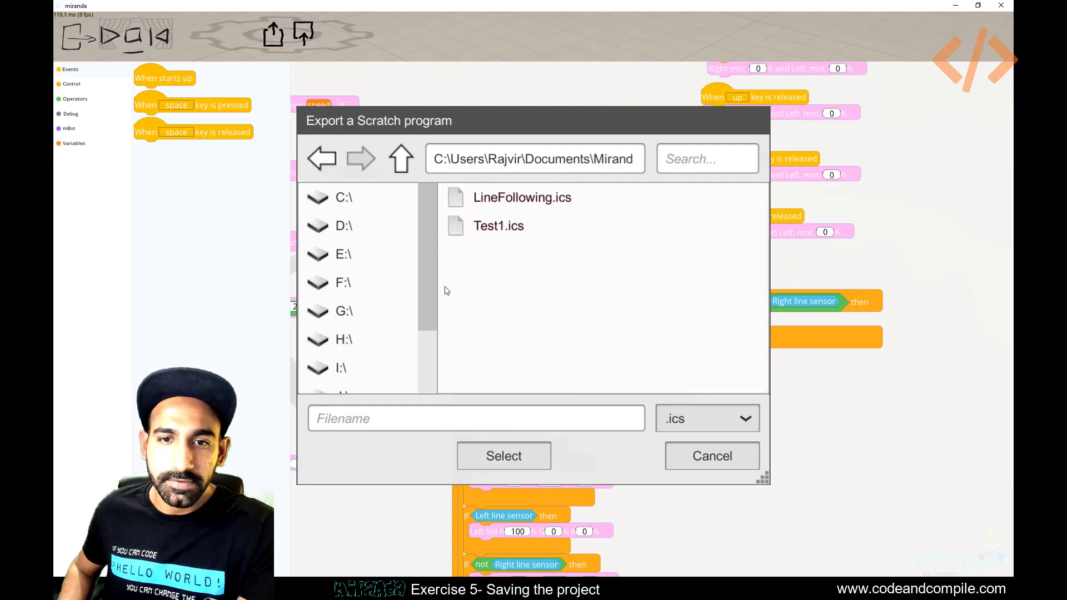
pyautogui.click(540, 205)
pyautogui.click(503, 460)
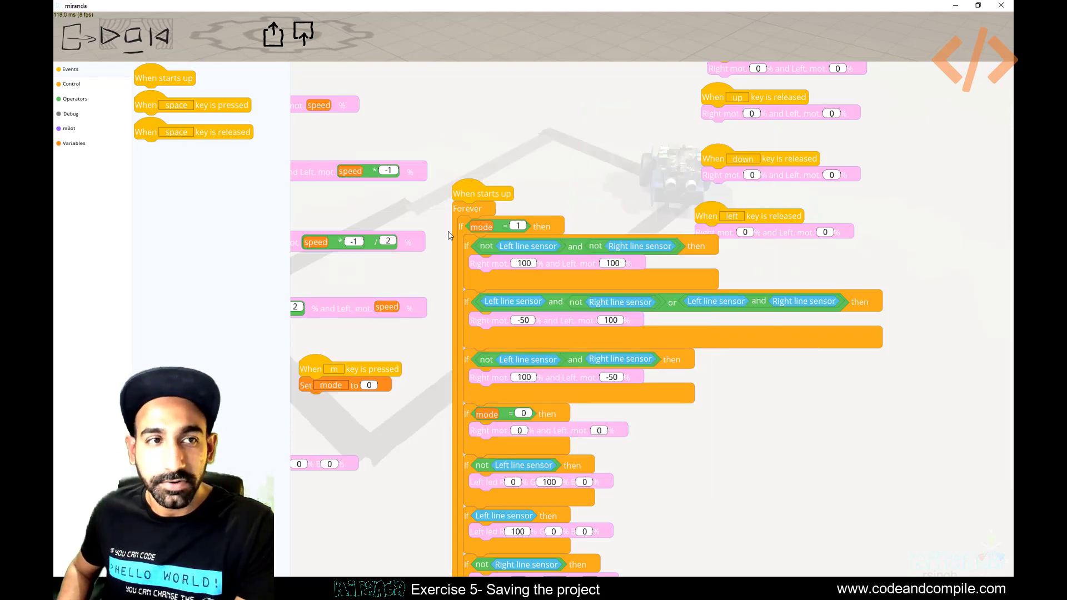
# Start the simulation from the block editor's Play button.
pyautogui.click(103, 38)
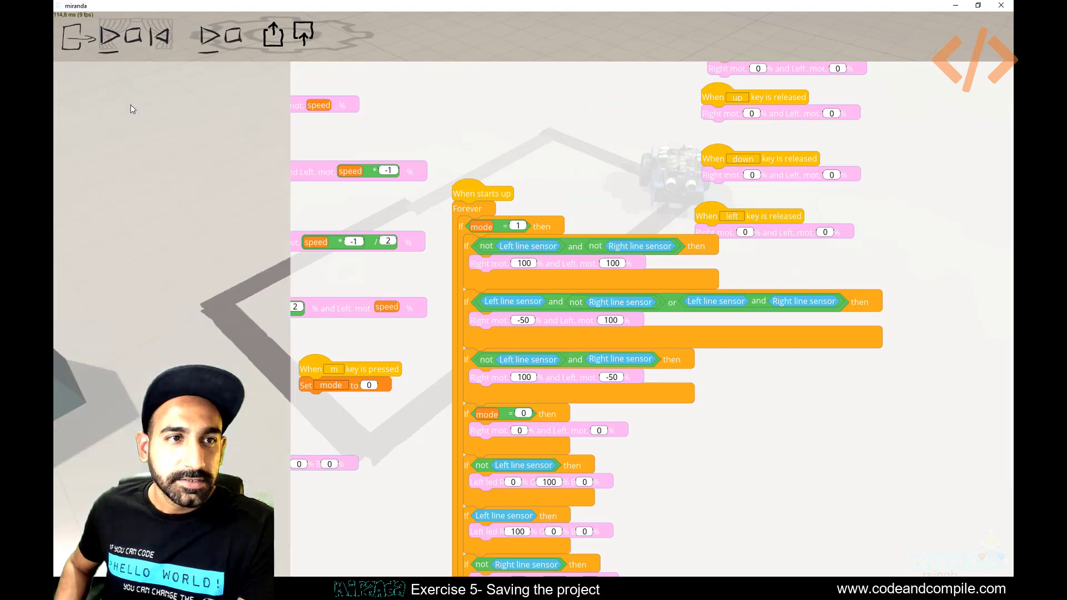